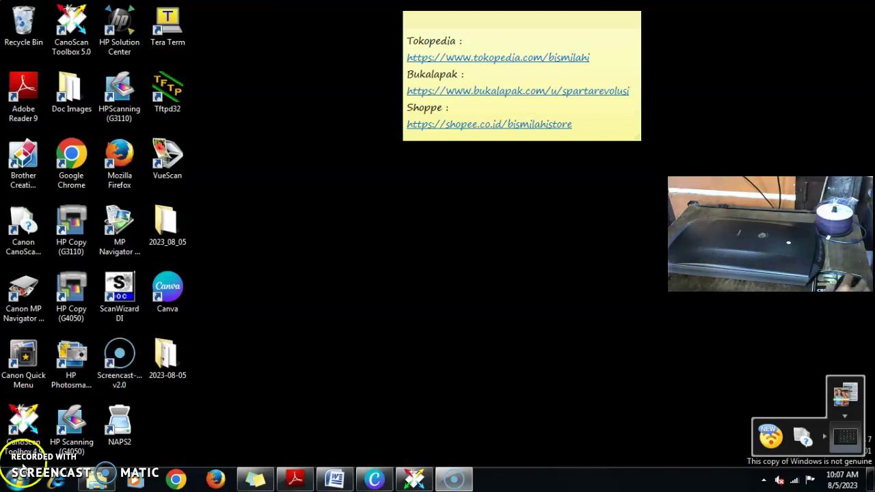
Step: Launch CanoScan Toolbox from the installed Canon programs
left_click(16, 479)
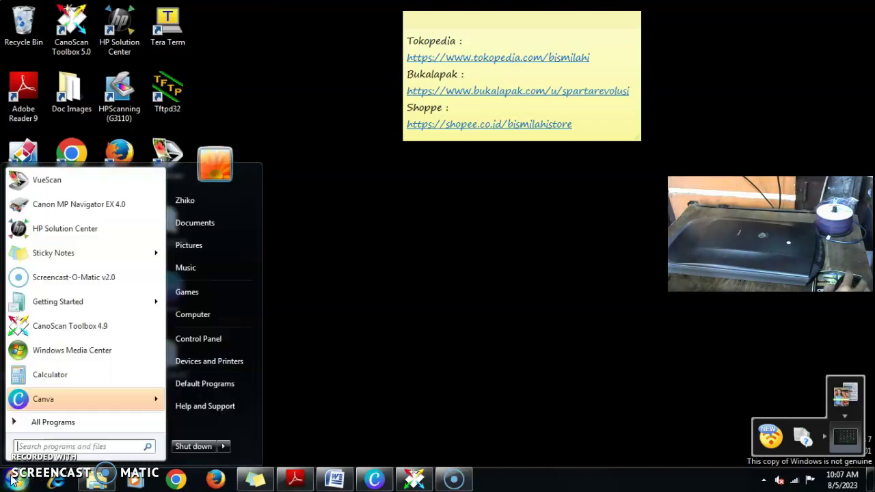
left_click(92, 421)
left_click(87, 285)
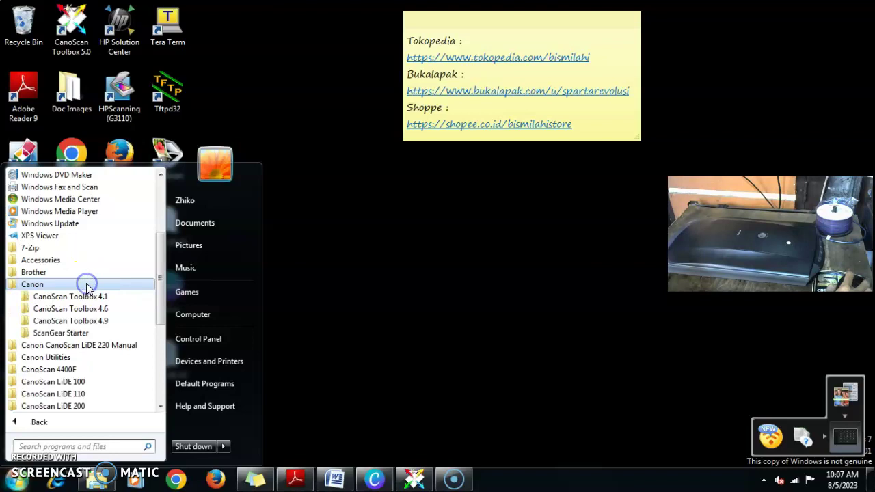
left_click(120, 313)
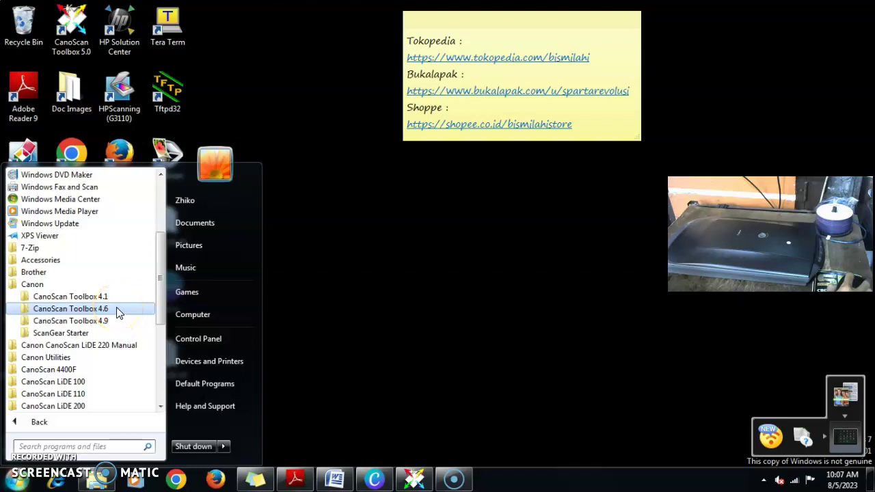
left_click(127, 322)
left_click(183, 264)
left_click(343, 123)
Step: Set the Toolbox's scanner to CanoScan 4200F in the settings and apply the choice
left_click(387, 119)
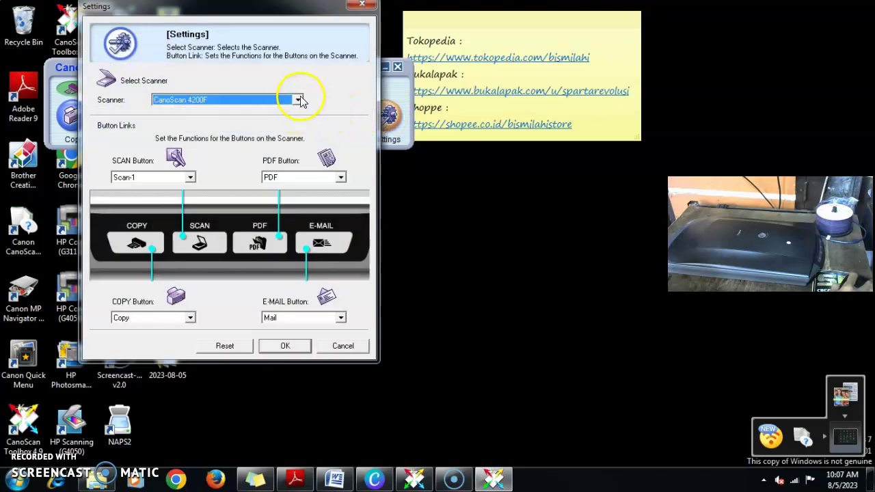
left_click(298, 99)
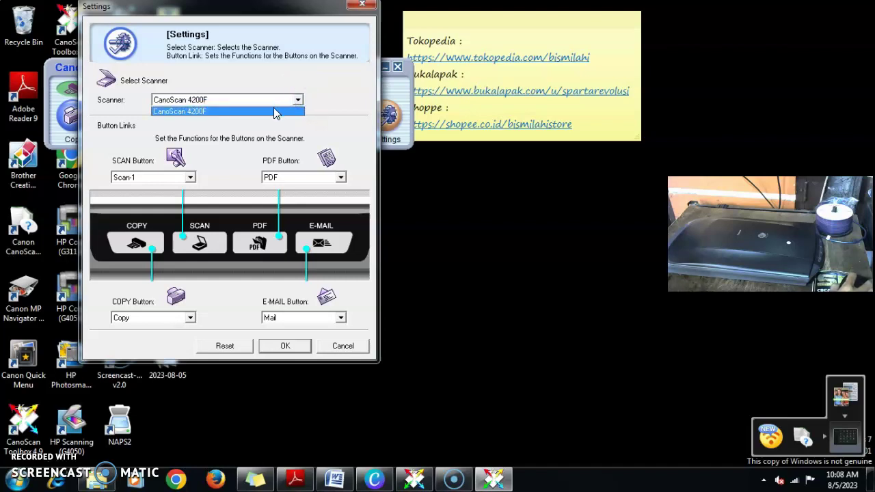
left_click(273, 111)
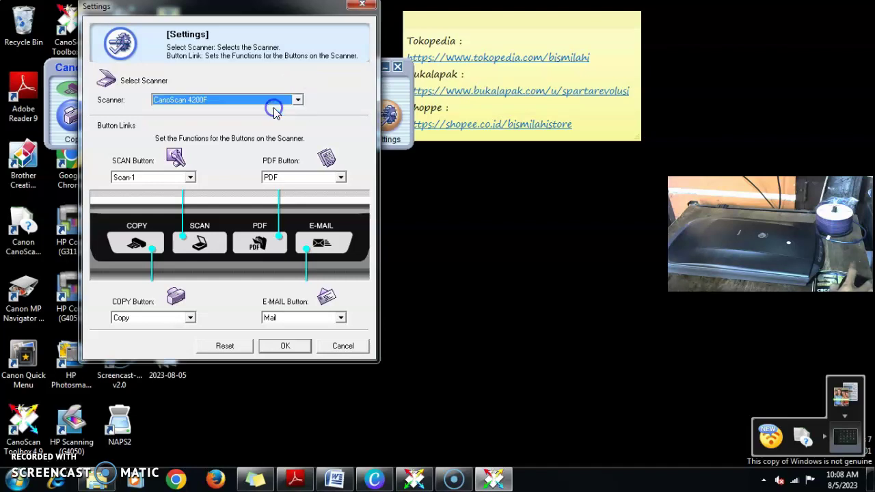
left_click(286, 345)
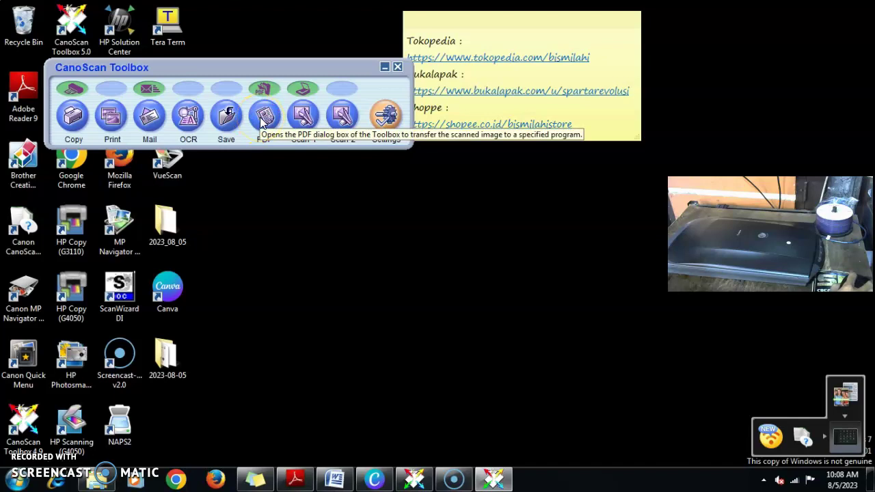
Step: Open the PDF scan settings, select A4 paper, and keep the scanner driver's advanced settings enabled
left_click(264, 118)
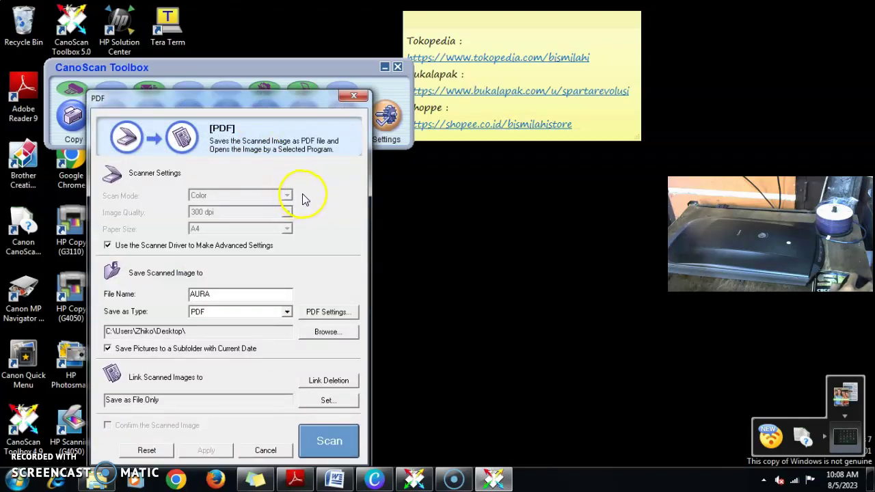
left_click(107, 247)
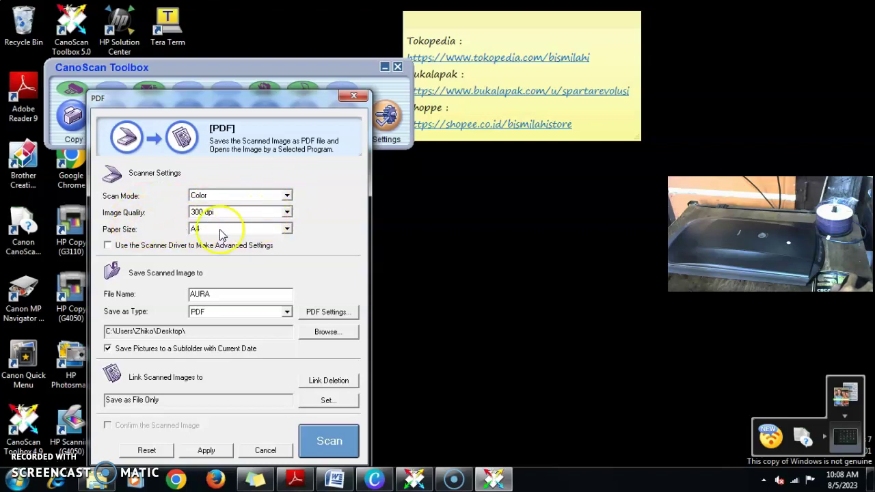
left_click(286, 229)
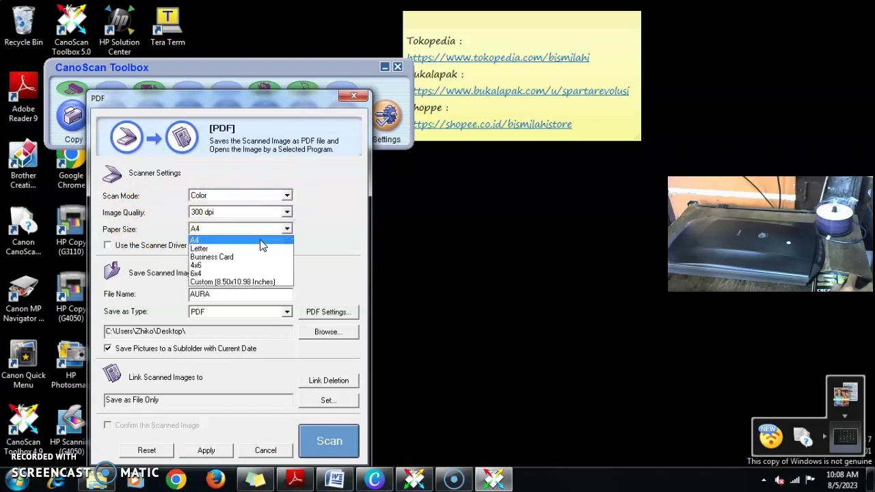
left_click(262, 241)
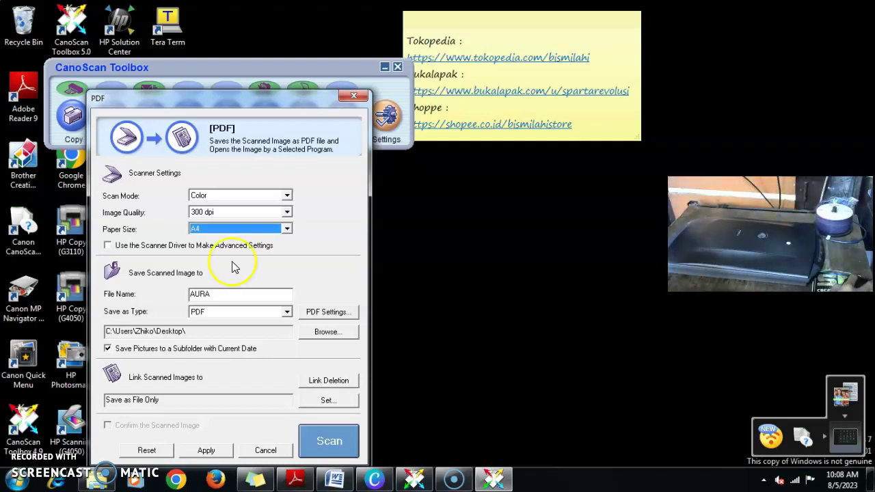
left_click(109, 246)
Step: Name the scan file AURA VIDEO and start the PDF scan with the scanner driver
left_click(329, 442)
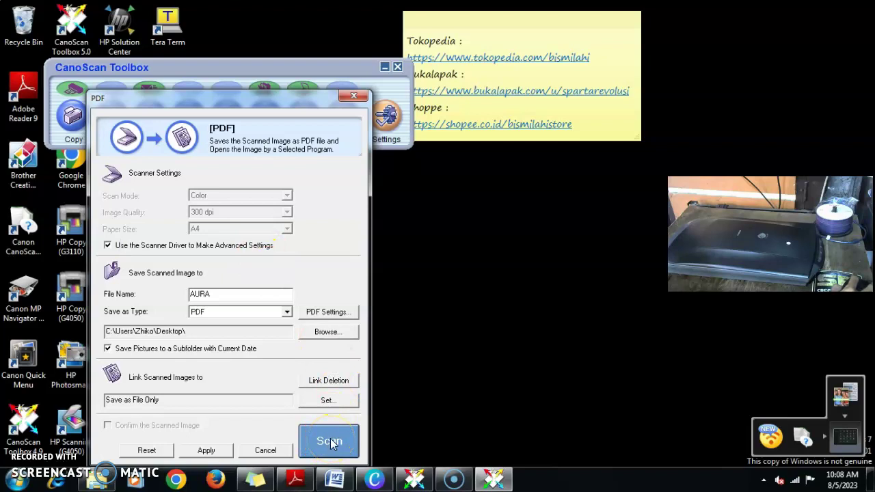
left_click(327, 441)
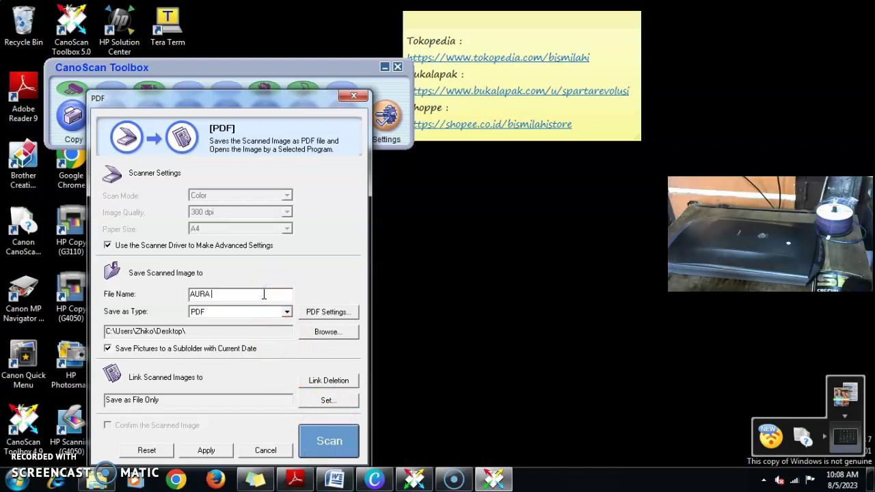
type("V")
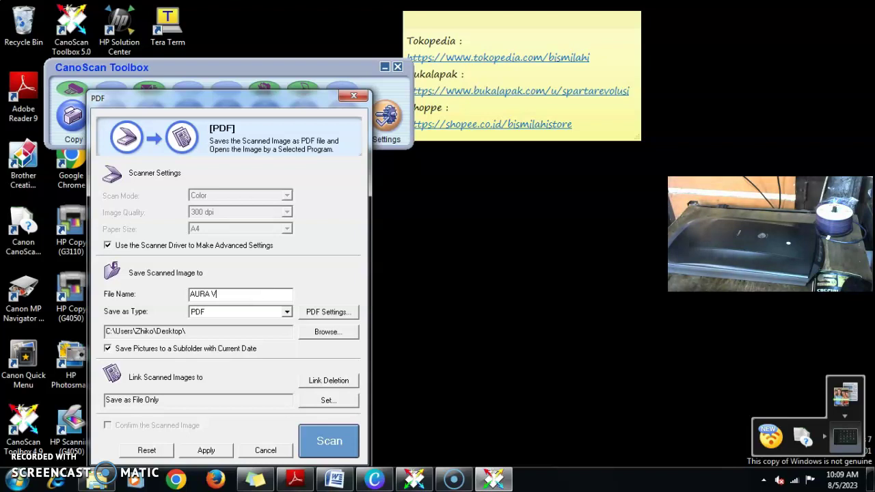
type("IDEO")
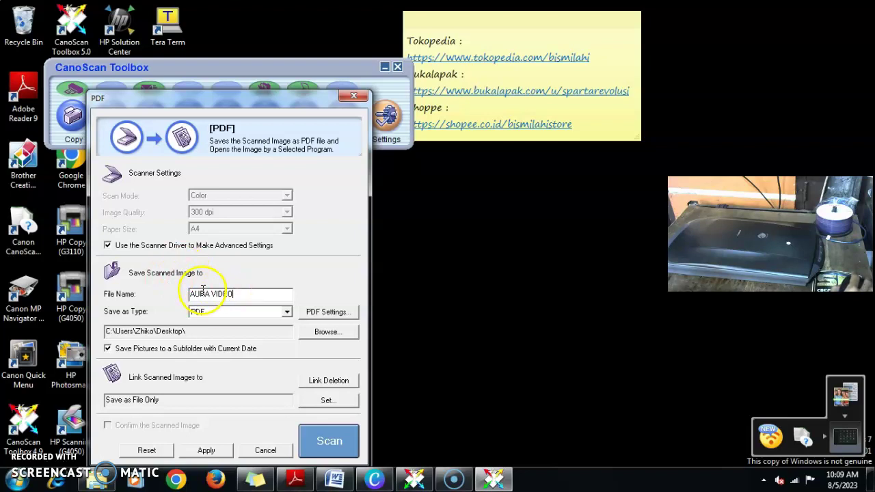
left_click(321, 442)
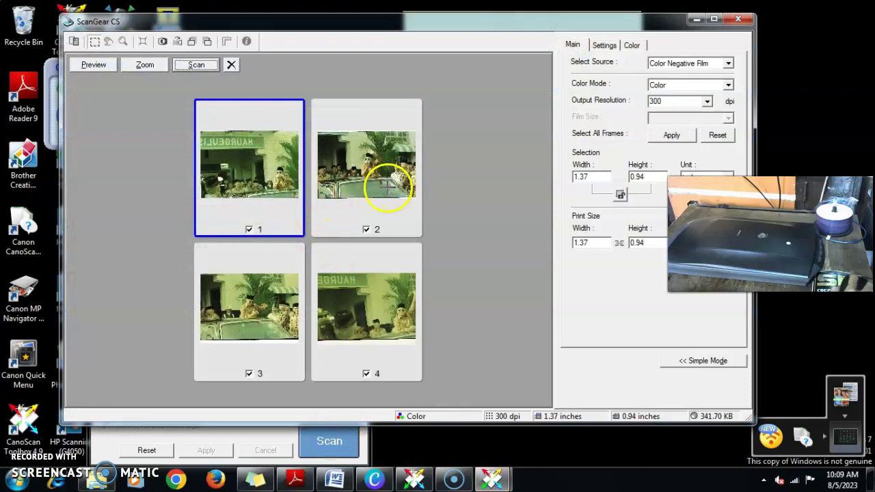
Step: Configure the scan for the Platen source with A4 paper size and Color mode, discarding the film preview
left_click(729, 64)
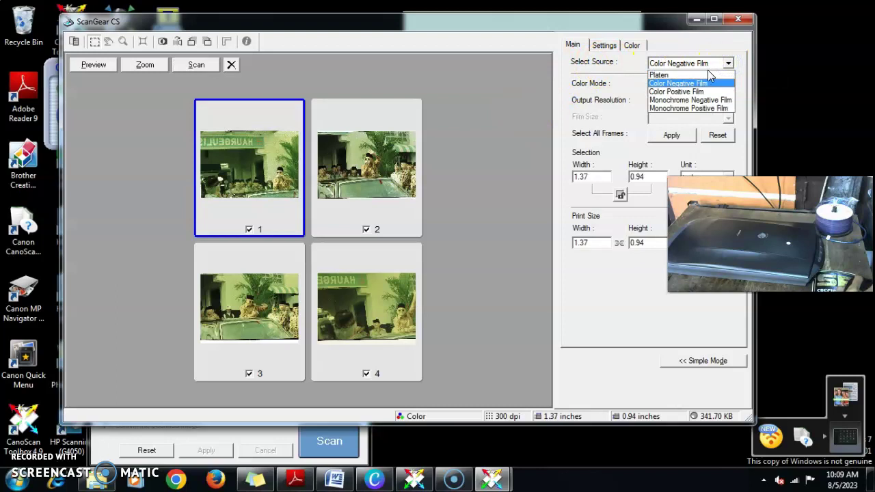
left_click(708, 73)
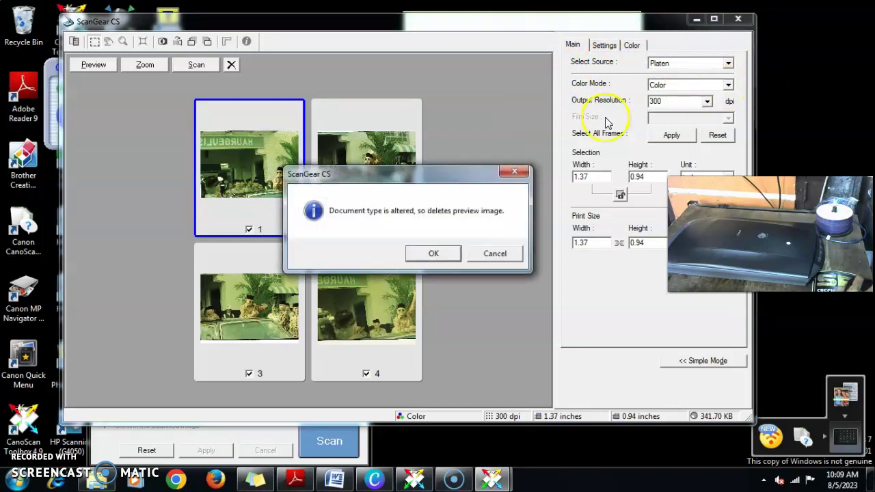
left_click(434, 253)
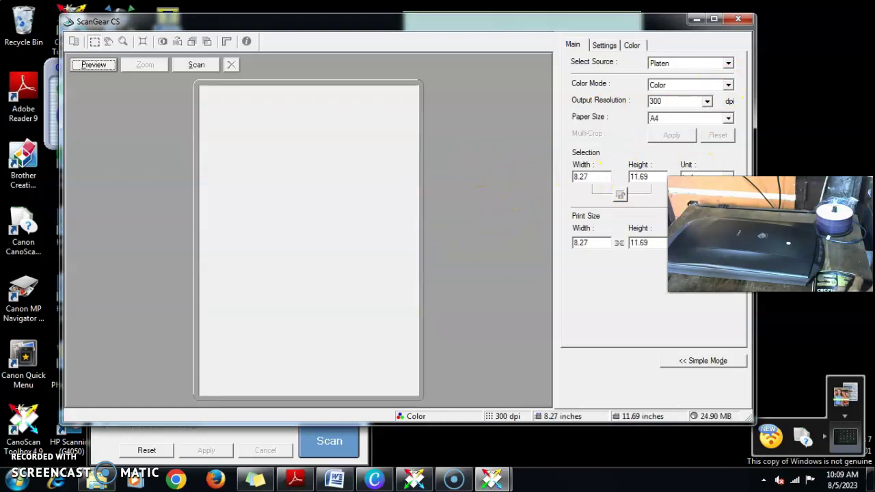
left_click(729, 118)
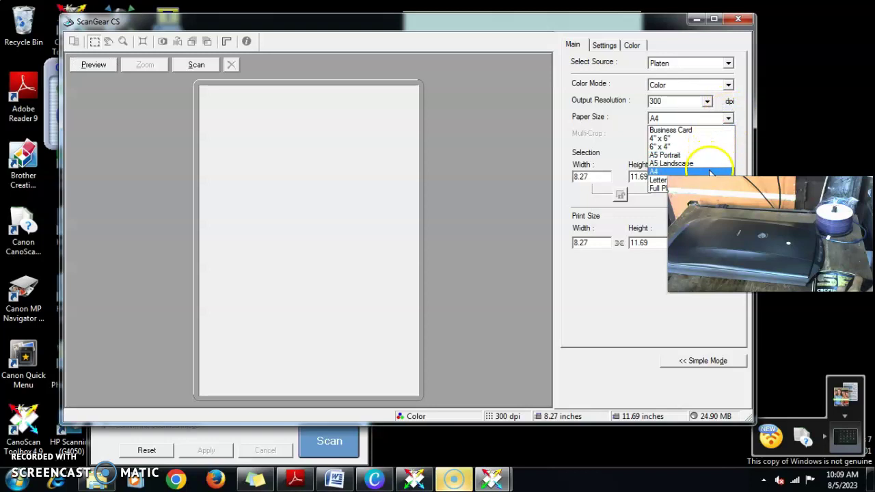
left_click(711, 171)
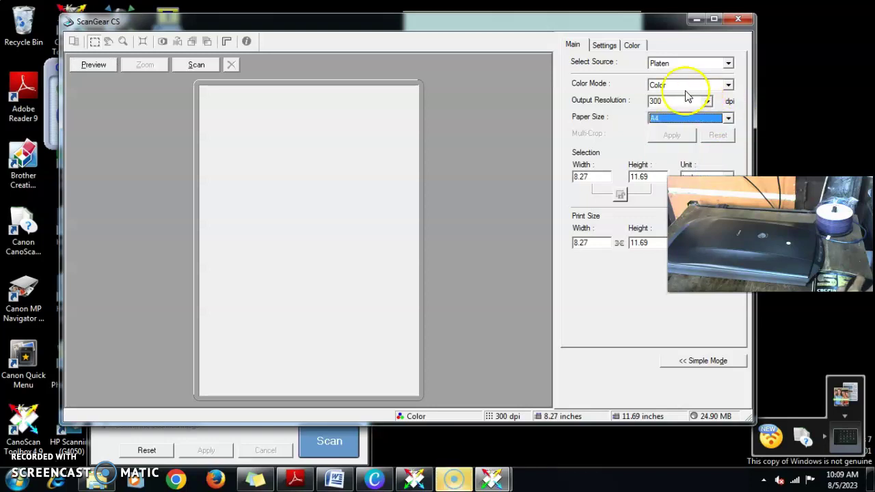
left_click(728, 86)
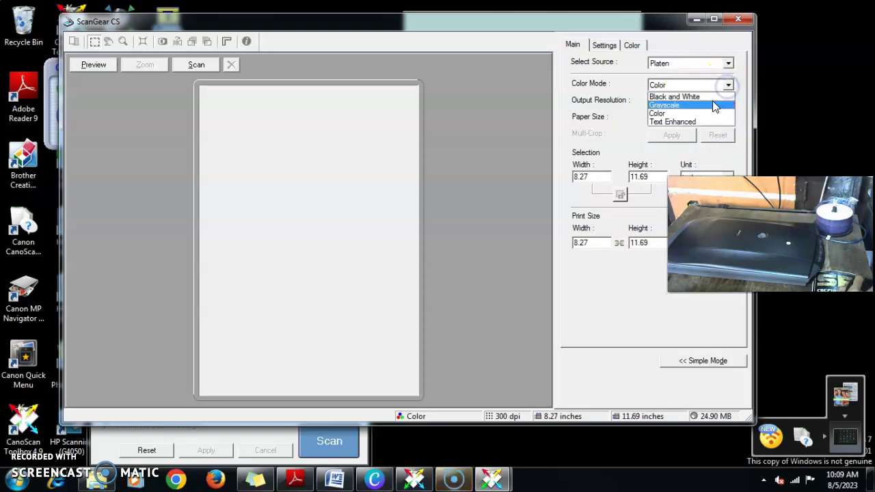
left_click(708, 113)
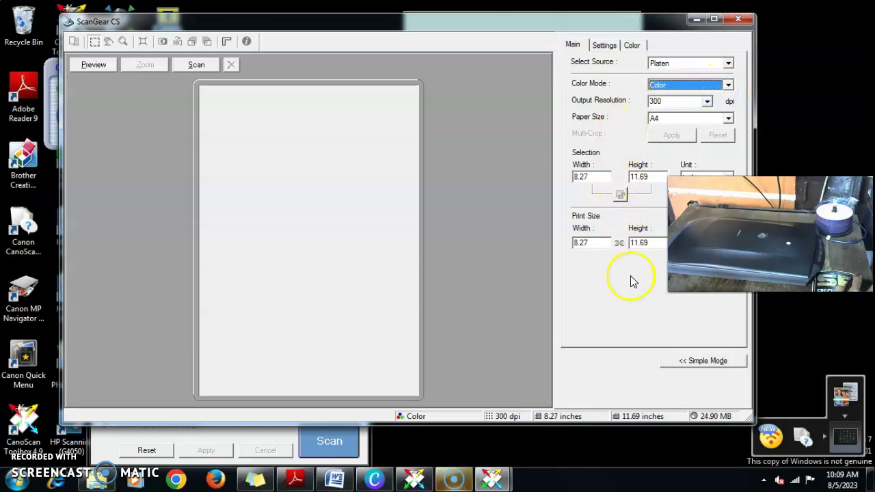
Step: Scan the document on the platen and finish without adding another page
left_click(191, 63)
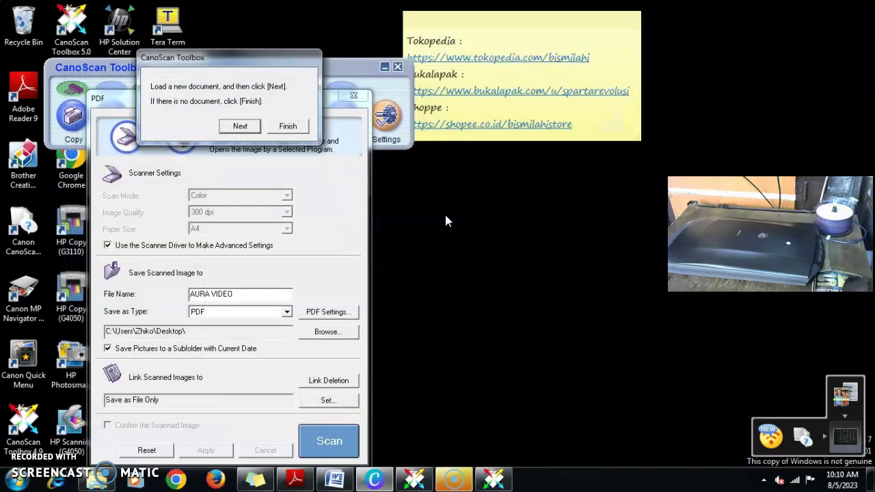
left_click(296, 127)
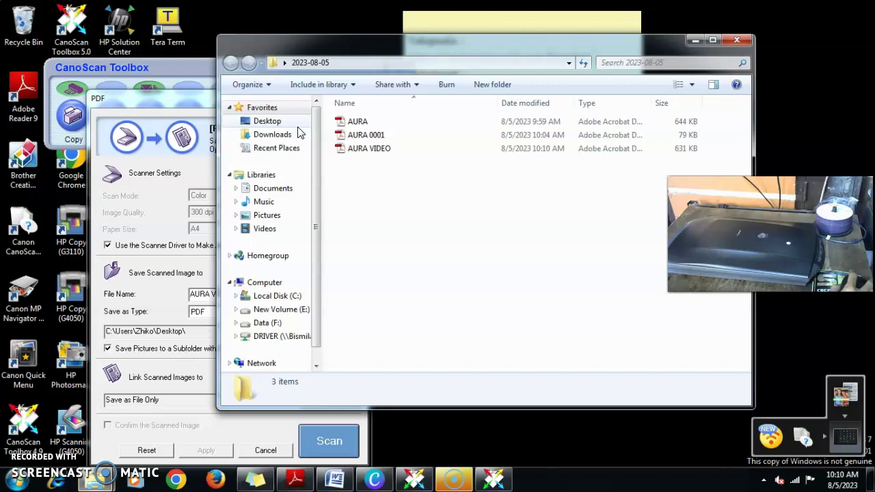
Step: Open the newly saved AURA VIDEO PDF from the 2023-08-05 folder
double_click(424, 133)
left_click(422, 121, "shift")
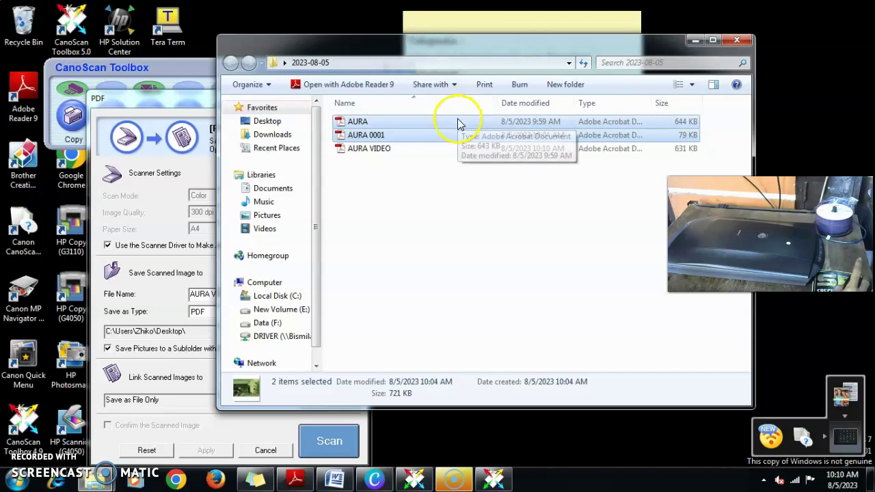
left_click(459, 176)
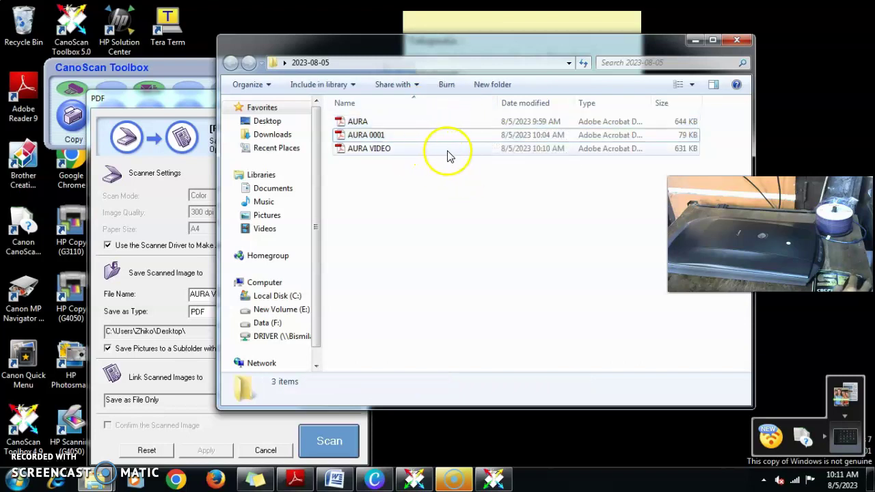
double_click(439, 149)
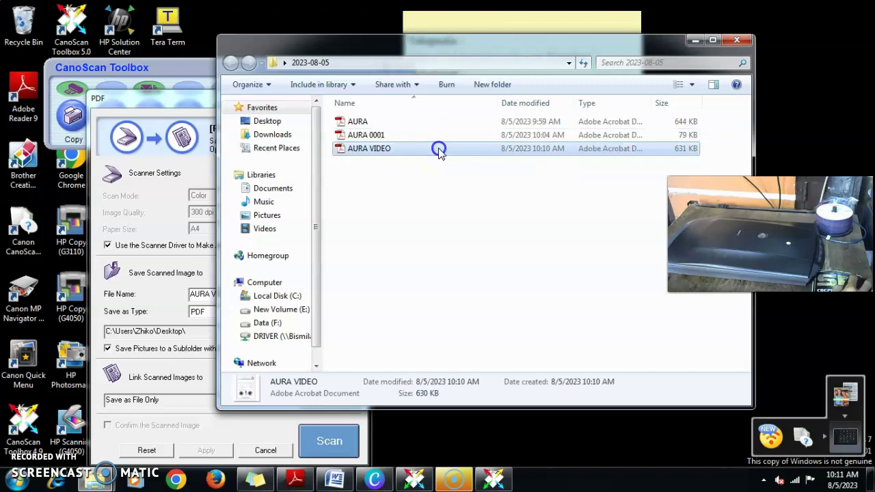
Step: Examine the scanned printer test page from top to bottom at 100% zoom, and return to the output folder
scroll(442, 201, "down", 2)
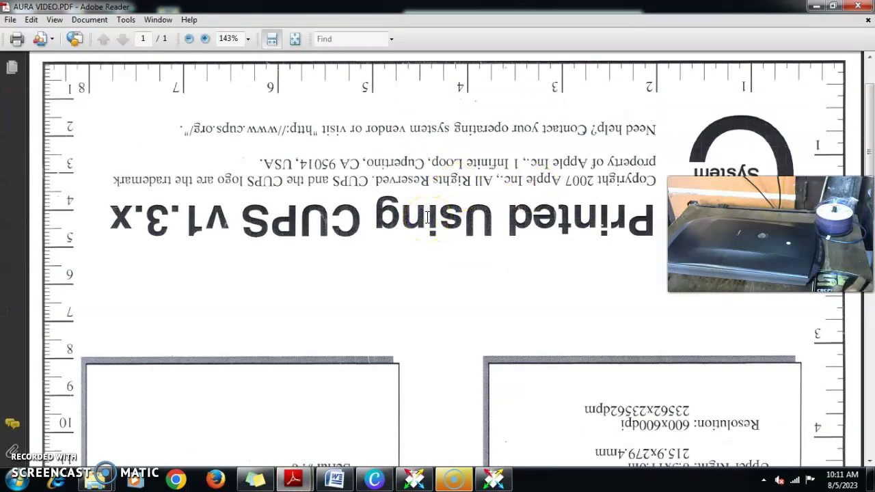
left_click(190, 39)
left_click(192, 39)
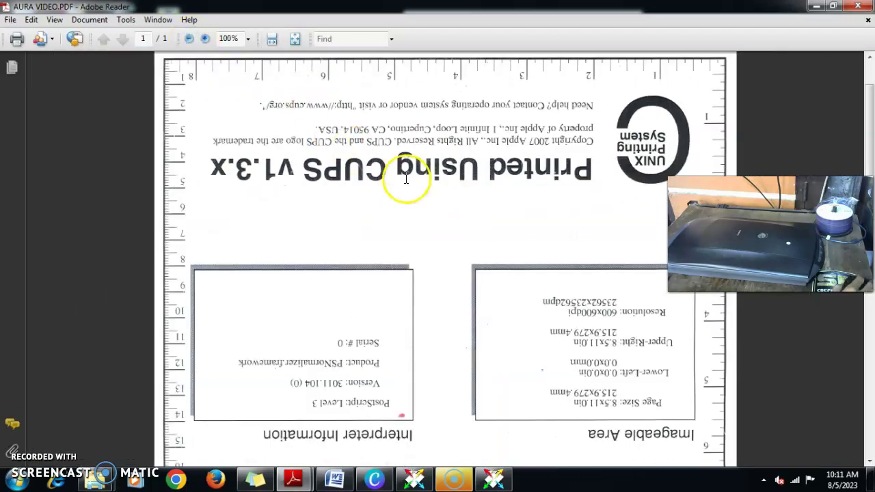
scroll(406, 181, "down", 6)
scroll(406, 183, "down", 6)
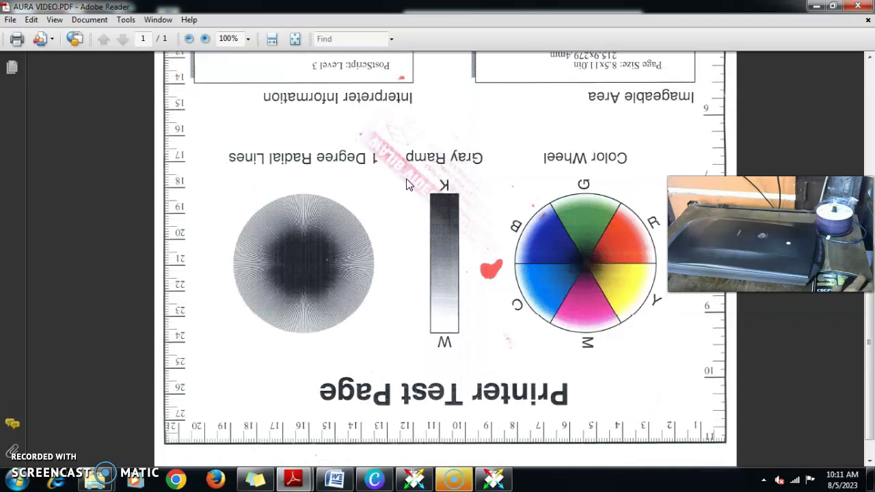
scroll(433, 173, "up", 10)
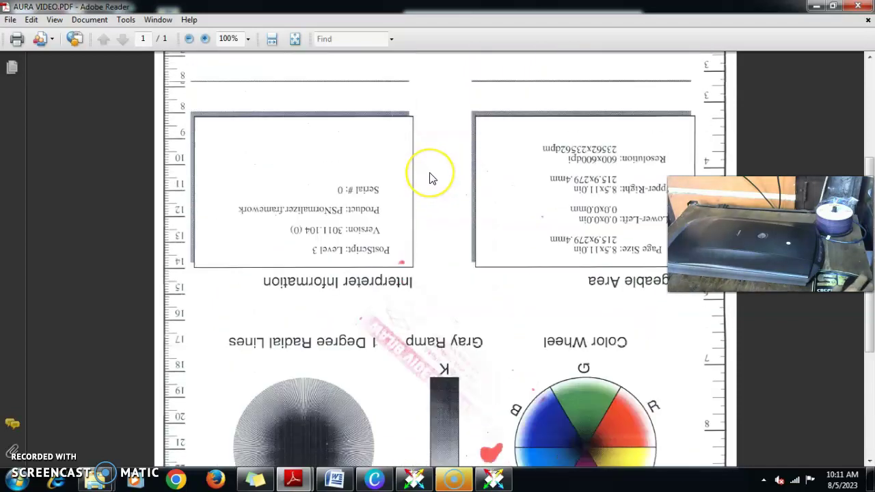
scroll(429, 172, "down", 10)
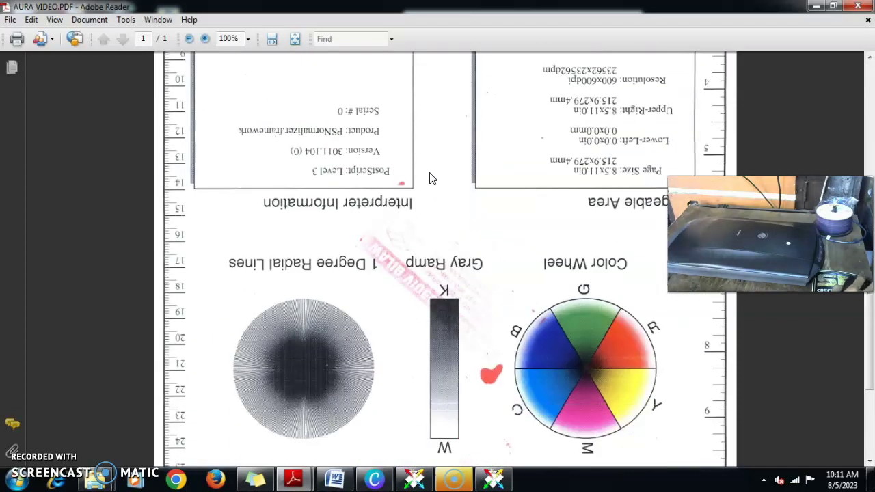
scroll(377, 152, "up", 6)
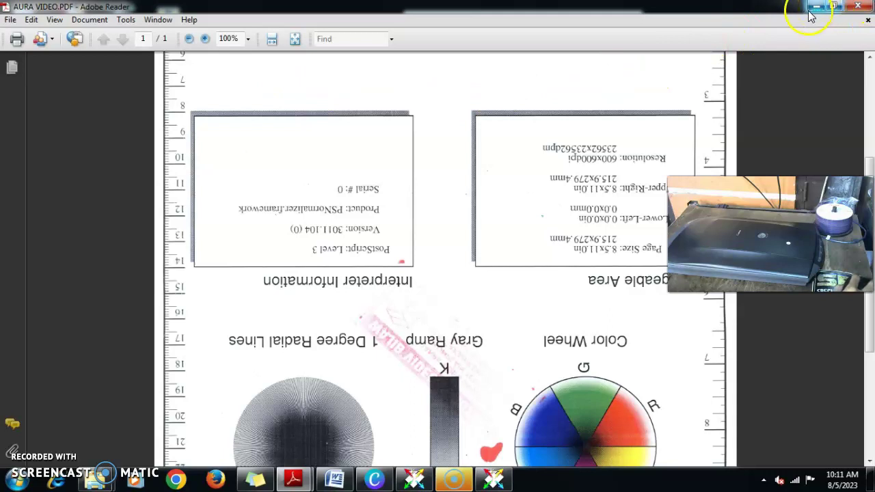
left_click(833, 6)
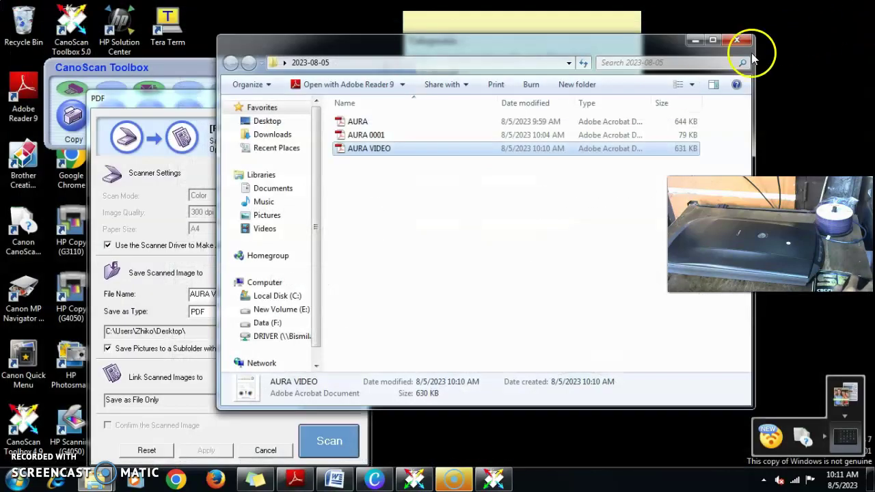
Step: Close the output folder, start another PDF scan and set the scan source to Color Negative Film
left_click(740, 34)
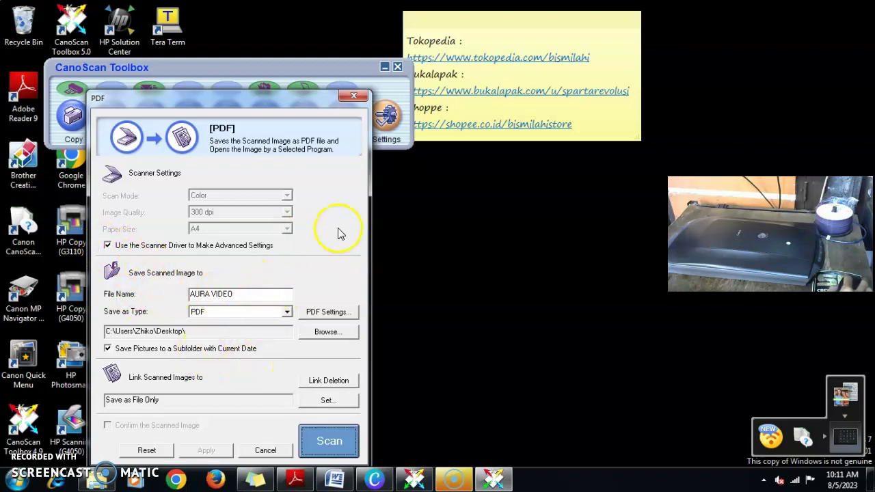
left_click(327, 441)
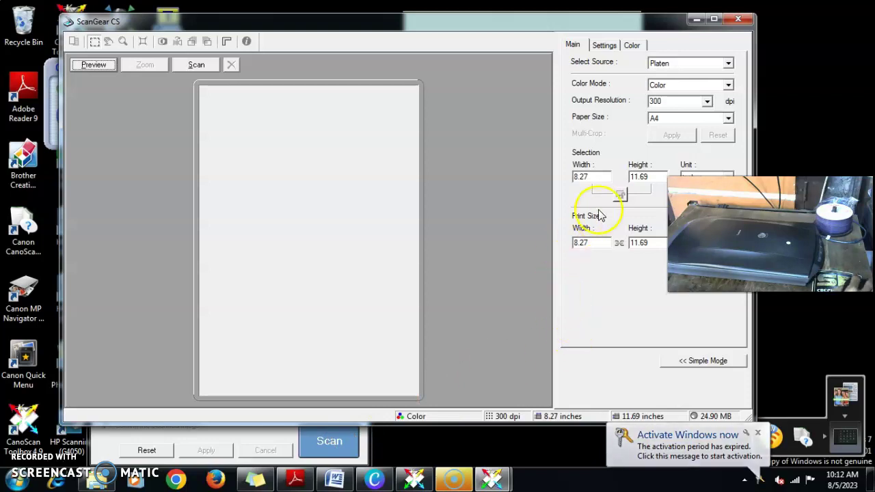
left_click(729, 64)
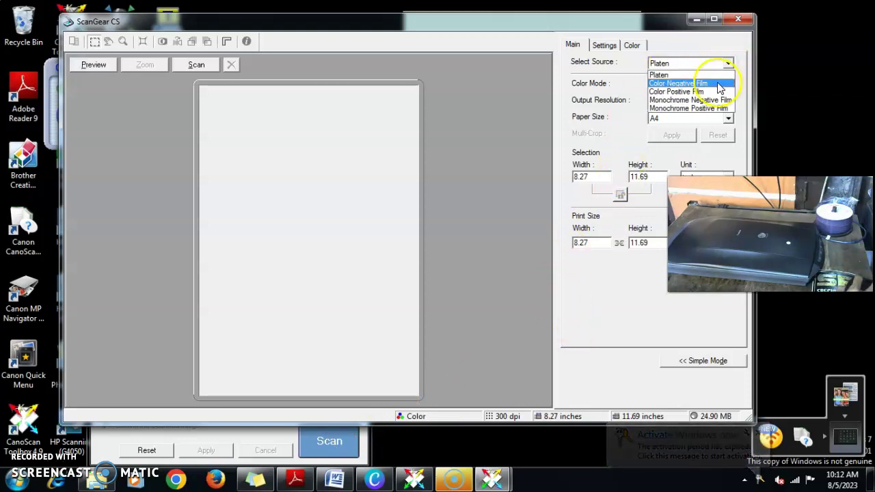
left_click(717, 83)
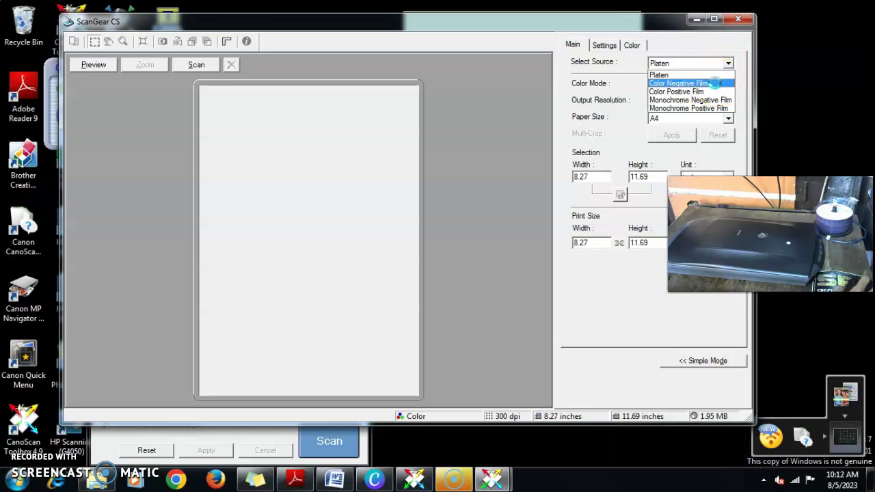
left_click(715, 83)
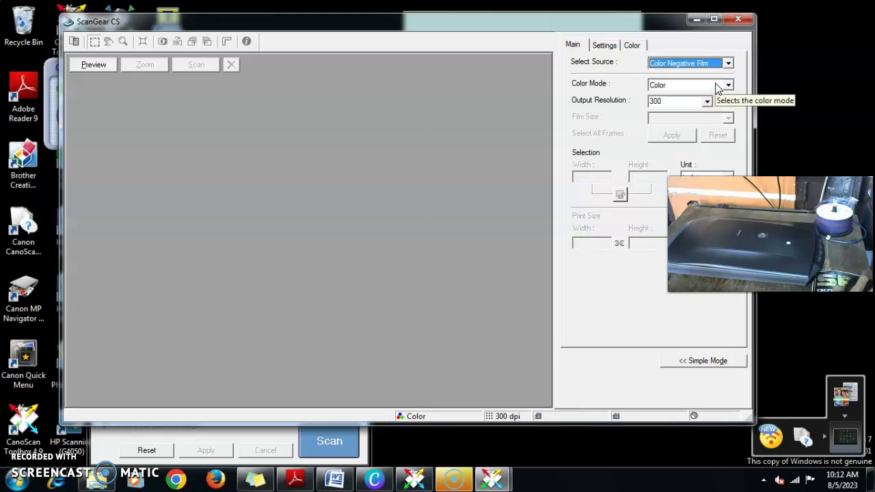
Step: Set the output resolution to 150 dpi and run a preview of the negative film strip
left_click(709, 103)
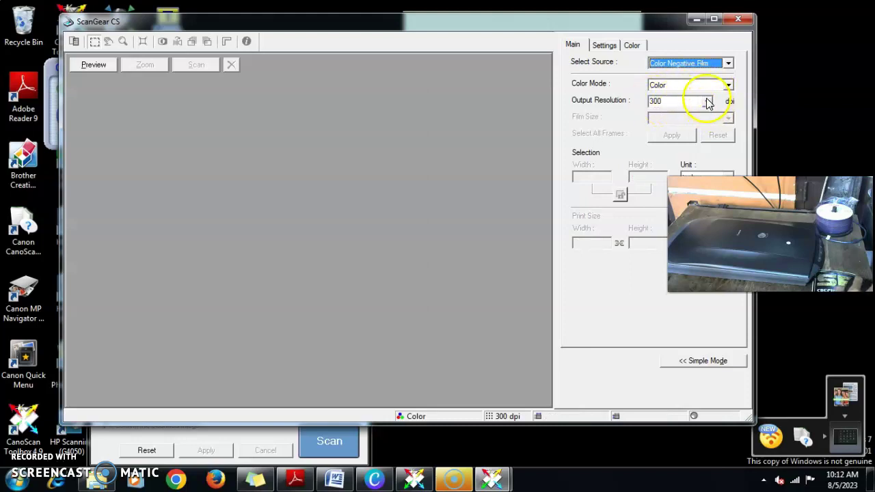
left_click(709, 103)
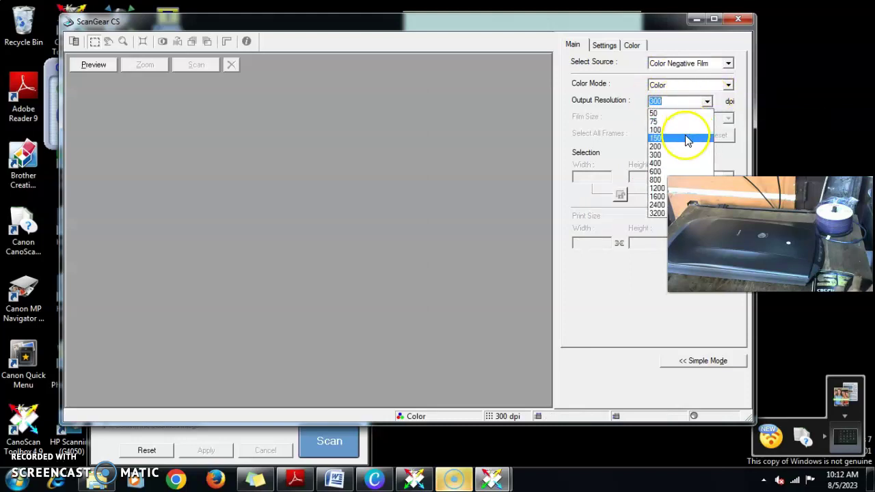
left_click(688, 140)
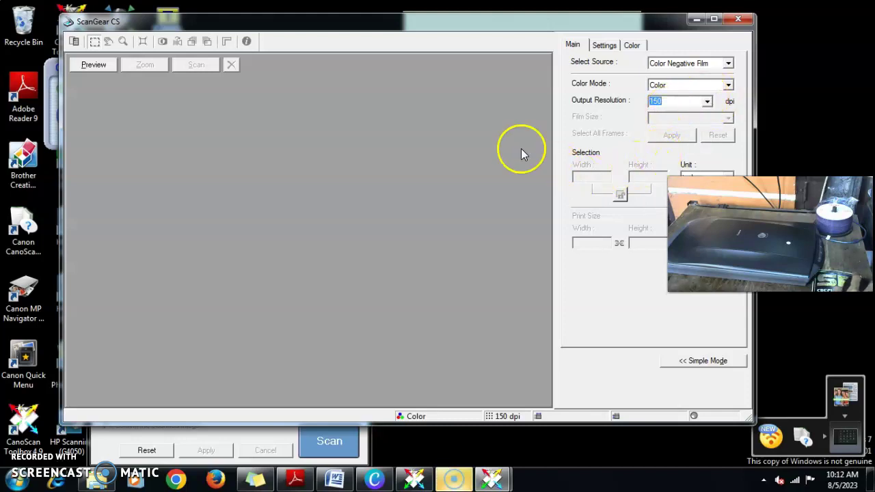
left_click(95, 65)
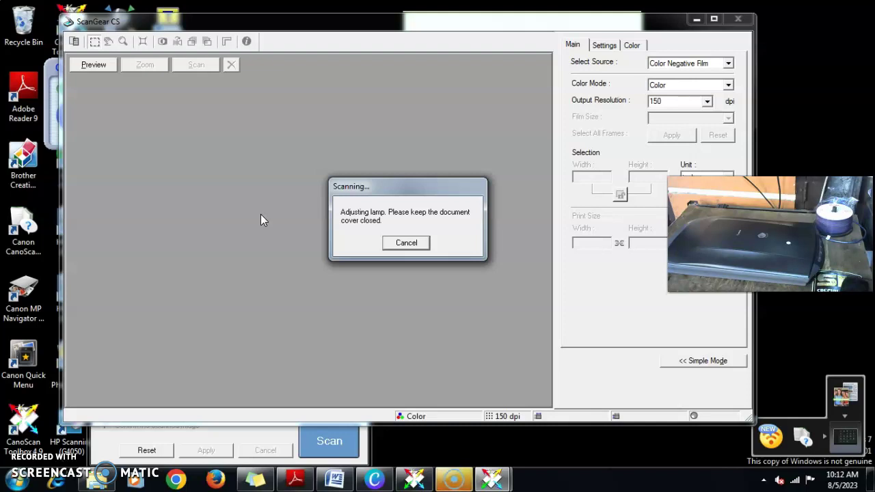
left_click(332, 240)
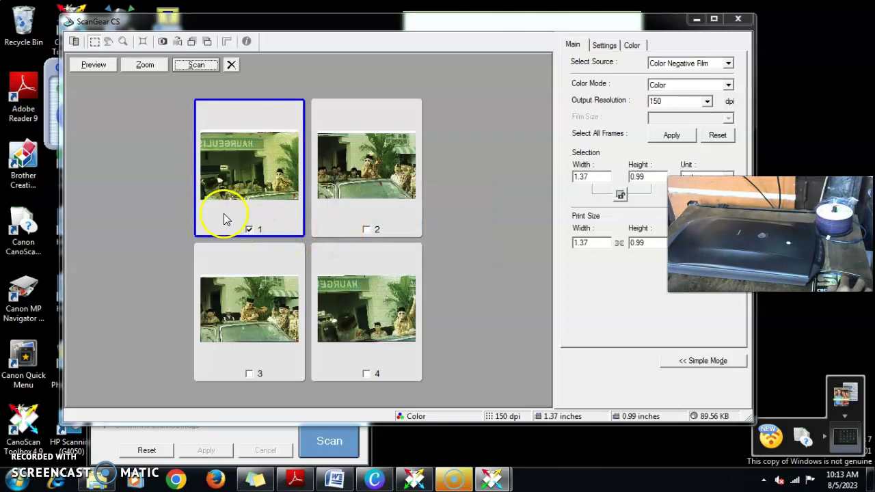
Step: Include film frames 2, 3 and 4 in the scan along with frame 1
left_click(366, 230)
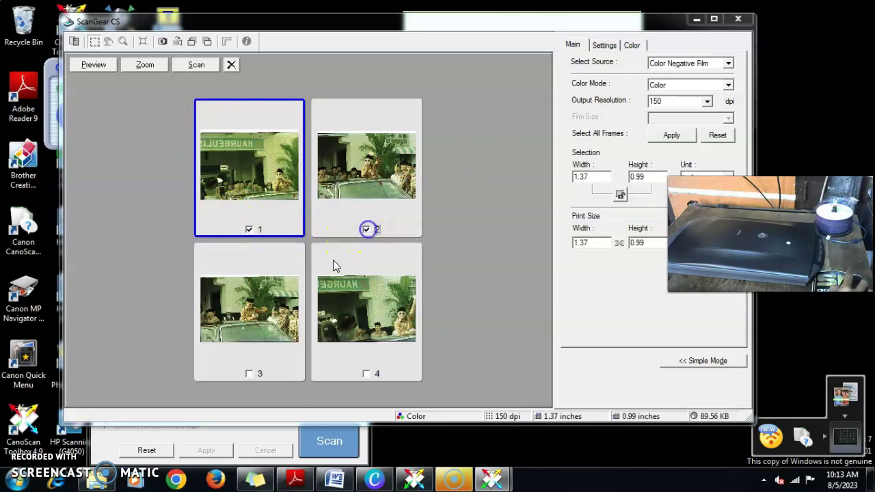
left_click(249, 374)
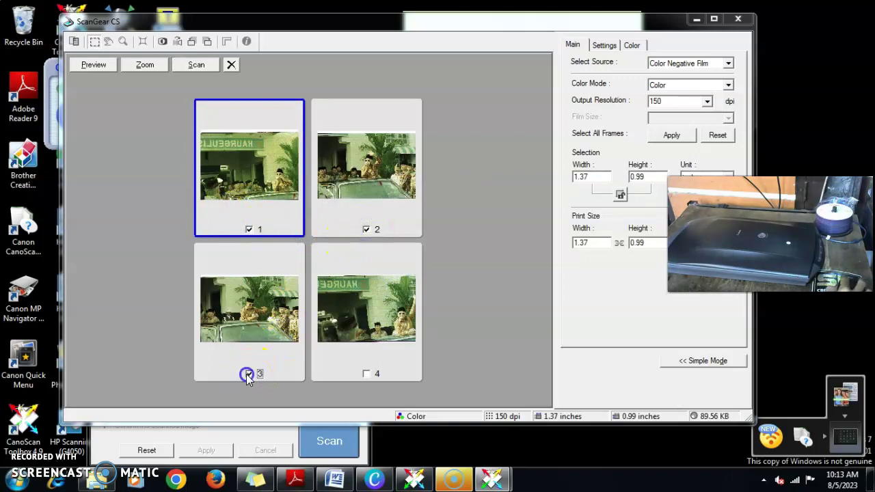
left_click(366, 374)
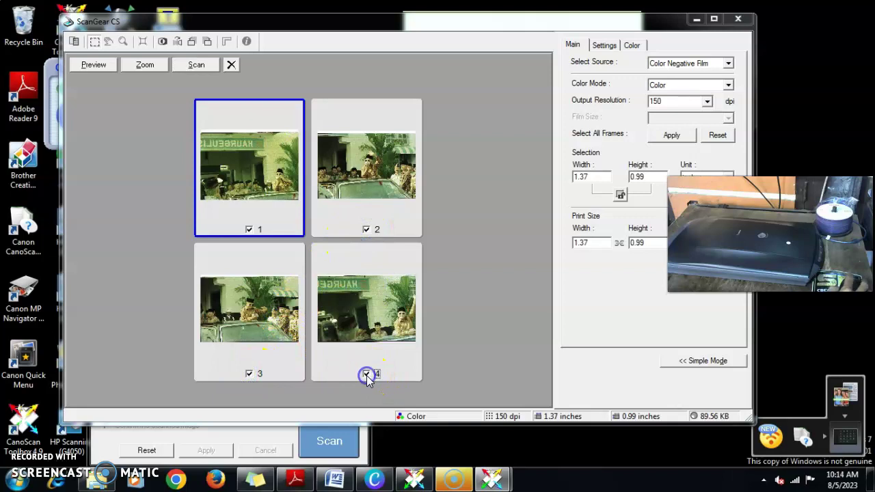
Step: Scan the selected film frames and finish without loading another document
left_click(198, 66)
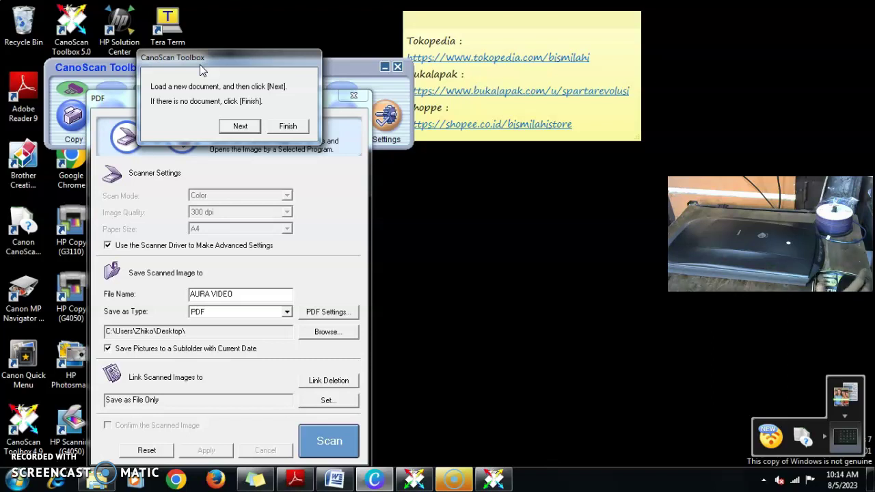
left_click(272, 123)
left_click(281, 124)
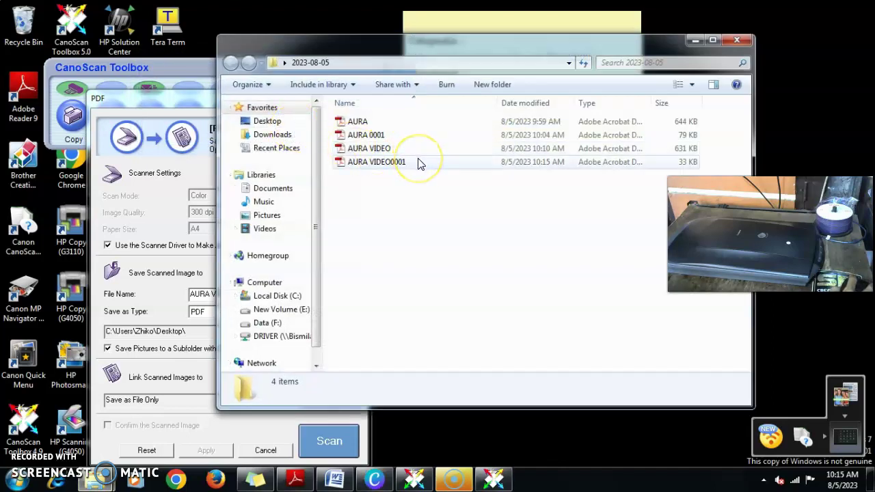
Step: Open the AURA VIDEO0001 PDF from the 2023-08-05 folder and examine the scanned film frames at 300% zoom
double_click(419, 163)
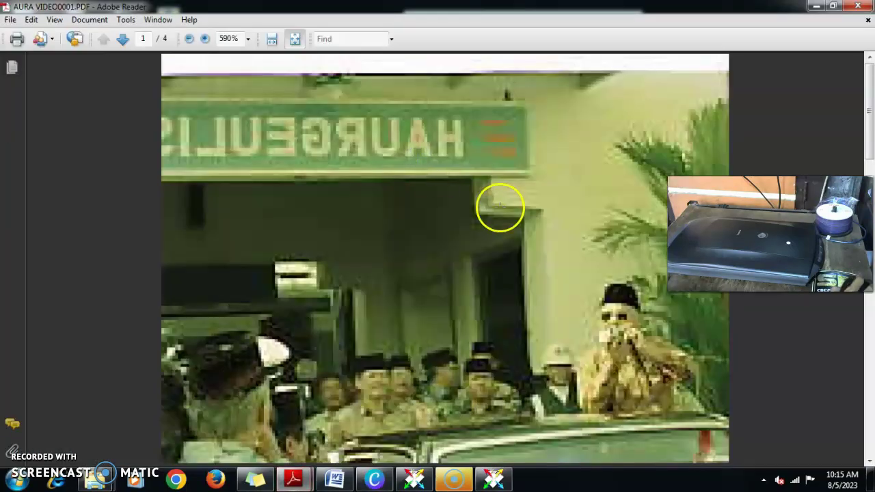
scroll(445, 250, "down", 10)
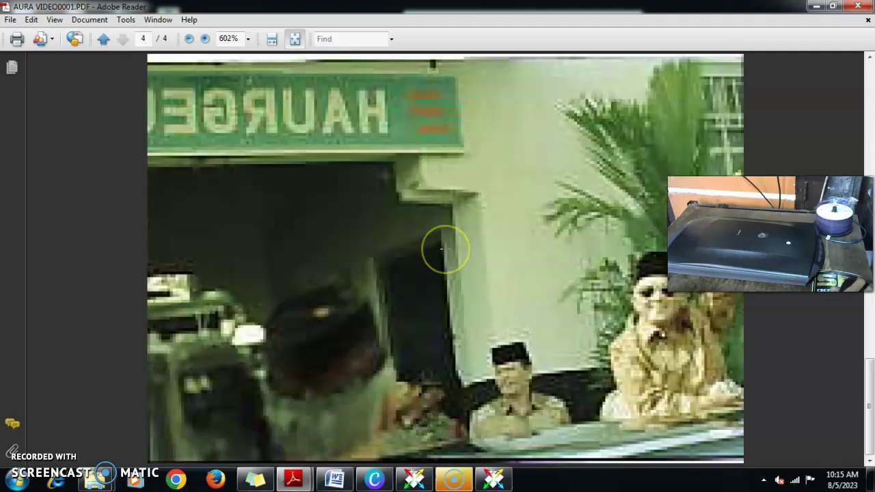
left_click(186, 39)
left_click(186, 39)
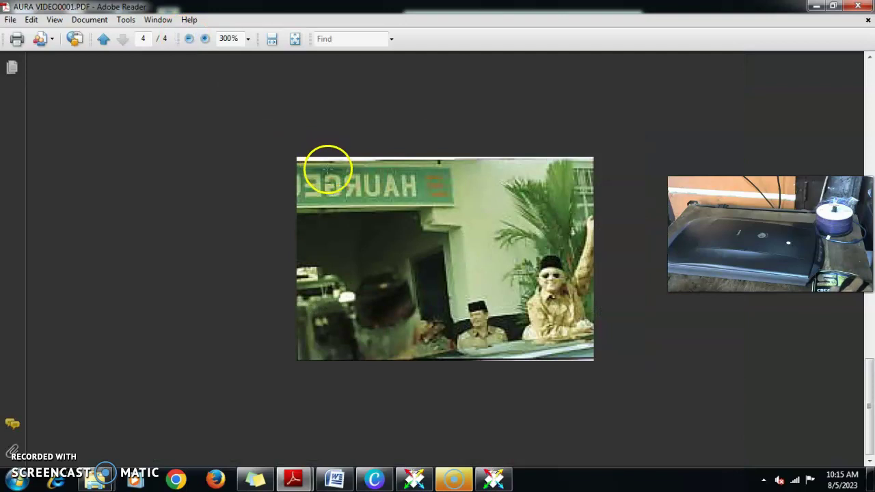
scroll(328, 168, "up", 6)
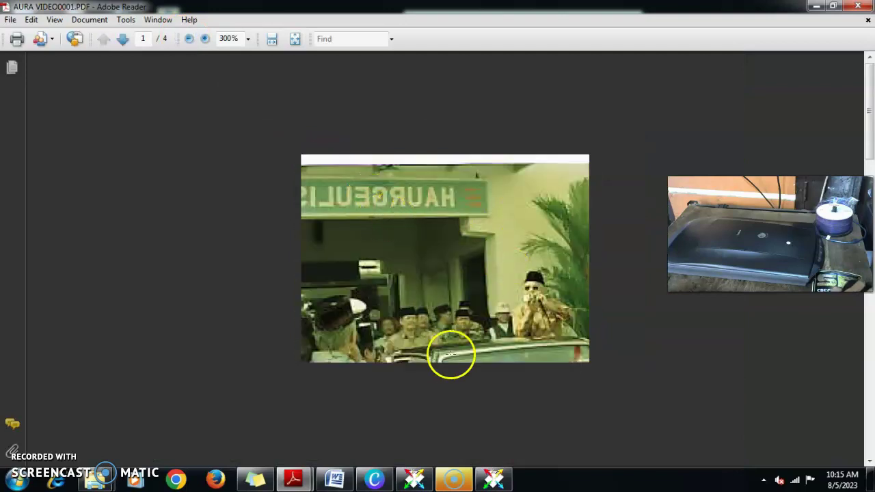
scroll(438, 276, "down", 3)
scroll(439, 279, "up", 3)
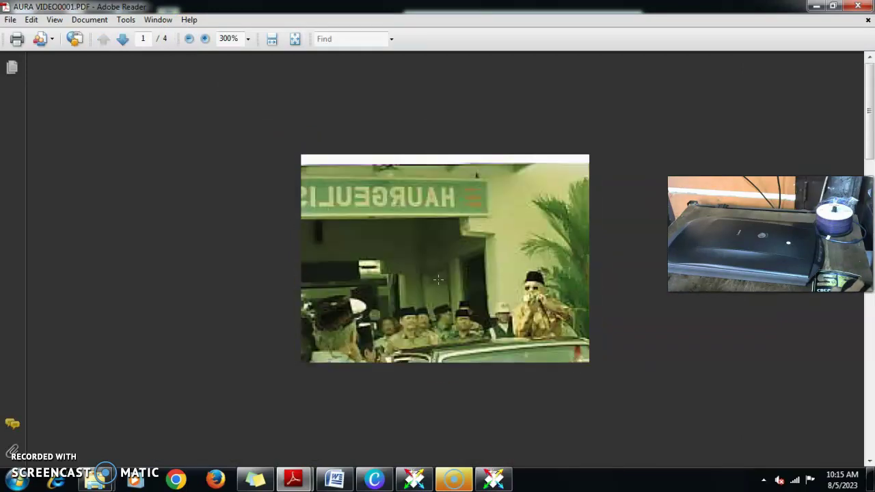
scroll(439, 277, "down", 2)
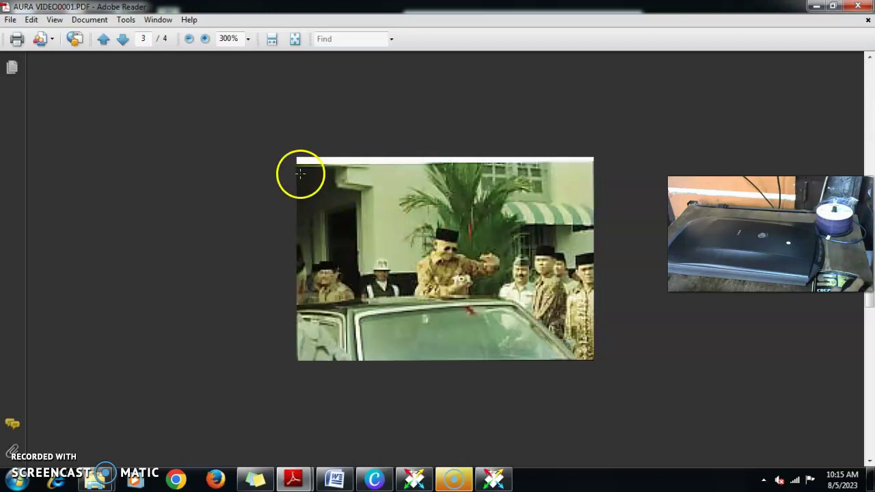